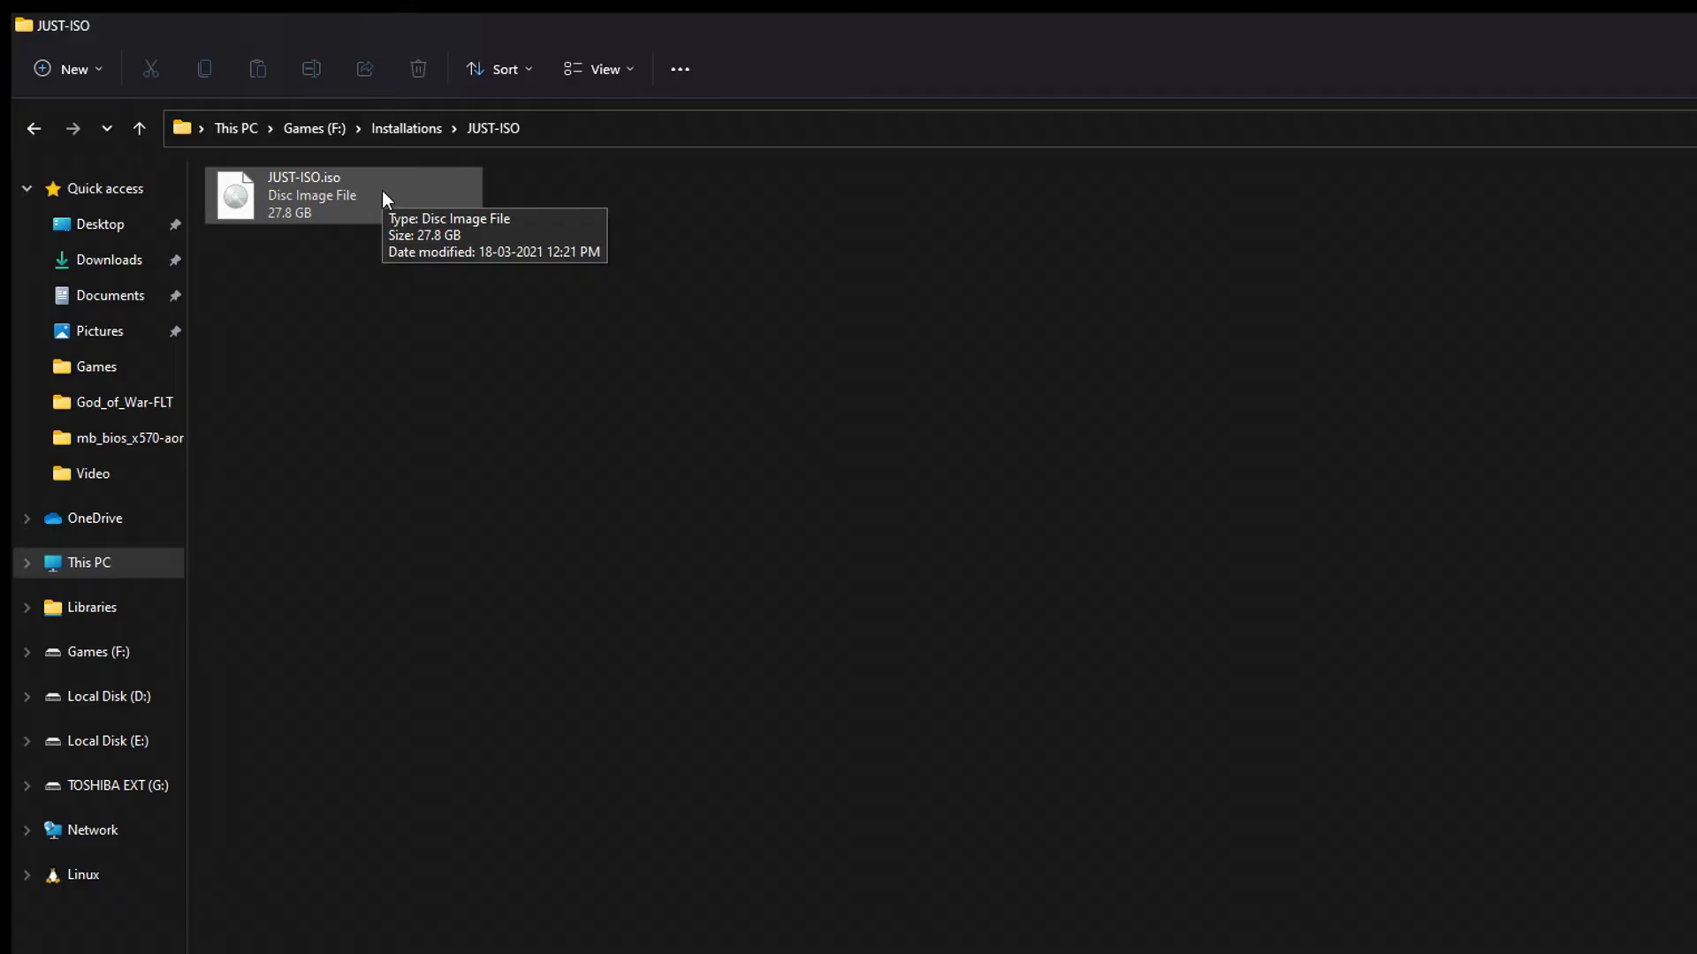
Step: Try opening JUST-ISO.iso, and when Explorer hangs, launch Task Manager with Ctrl+Shift+Esc
{"action": "double_click", "coordinate": [347, 195]}
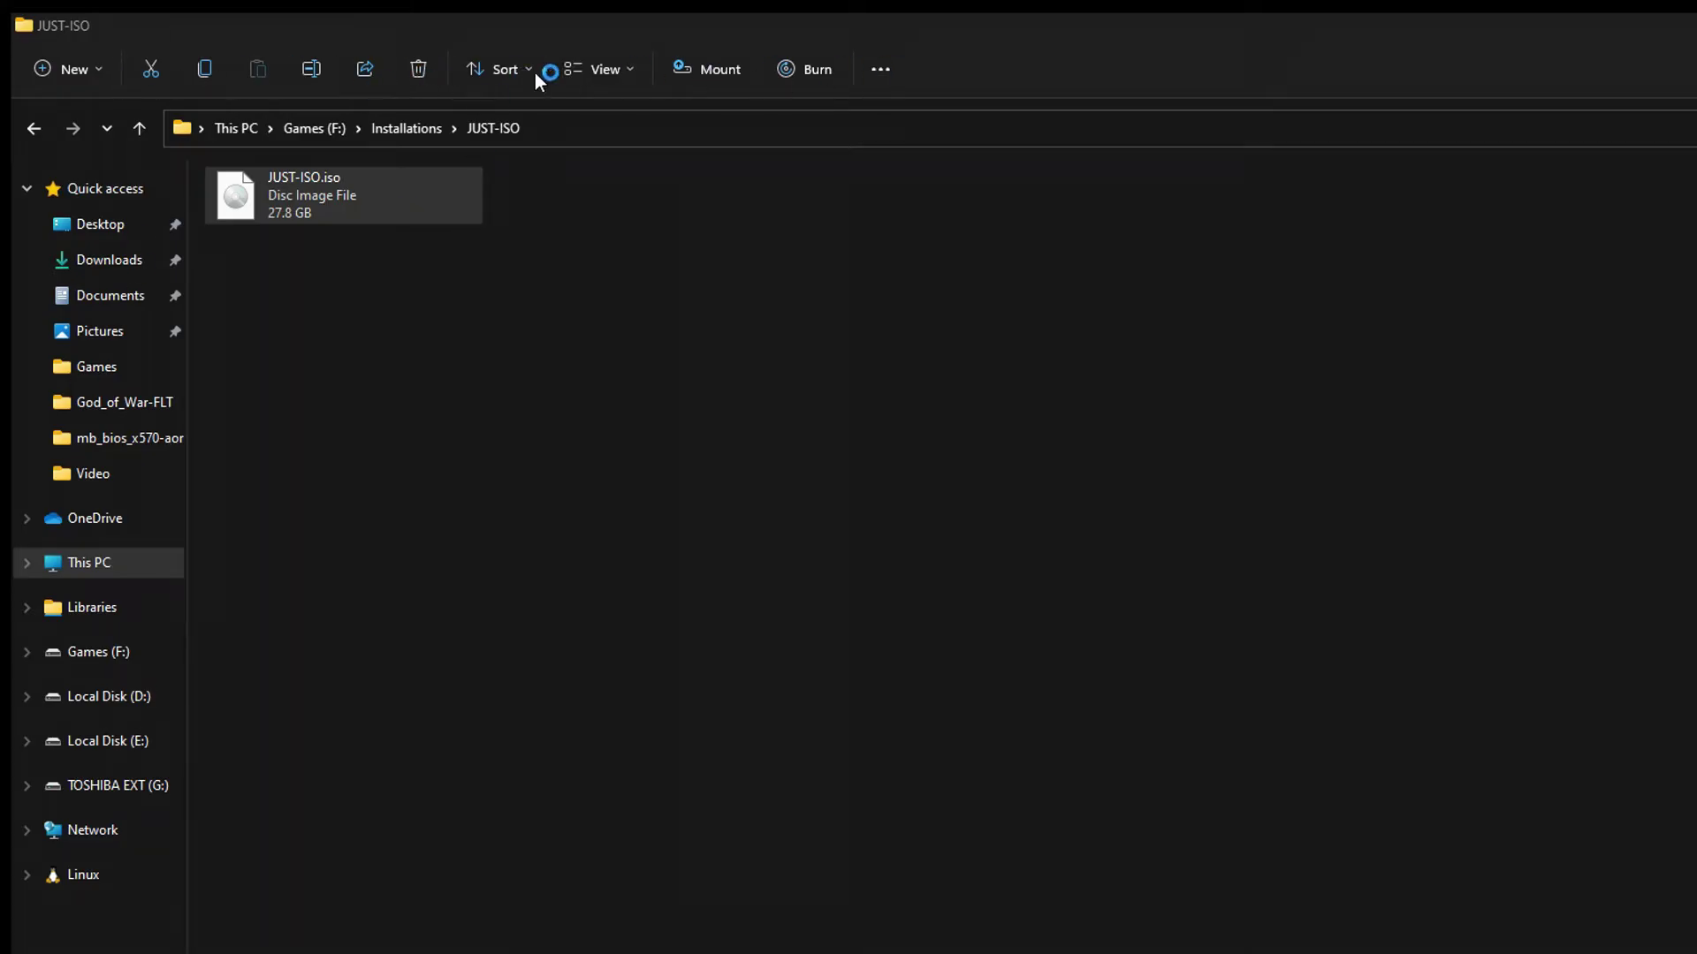
{"action": "key", "text": "ctrl+shift+Escape"}
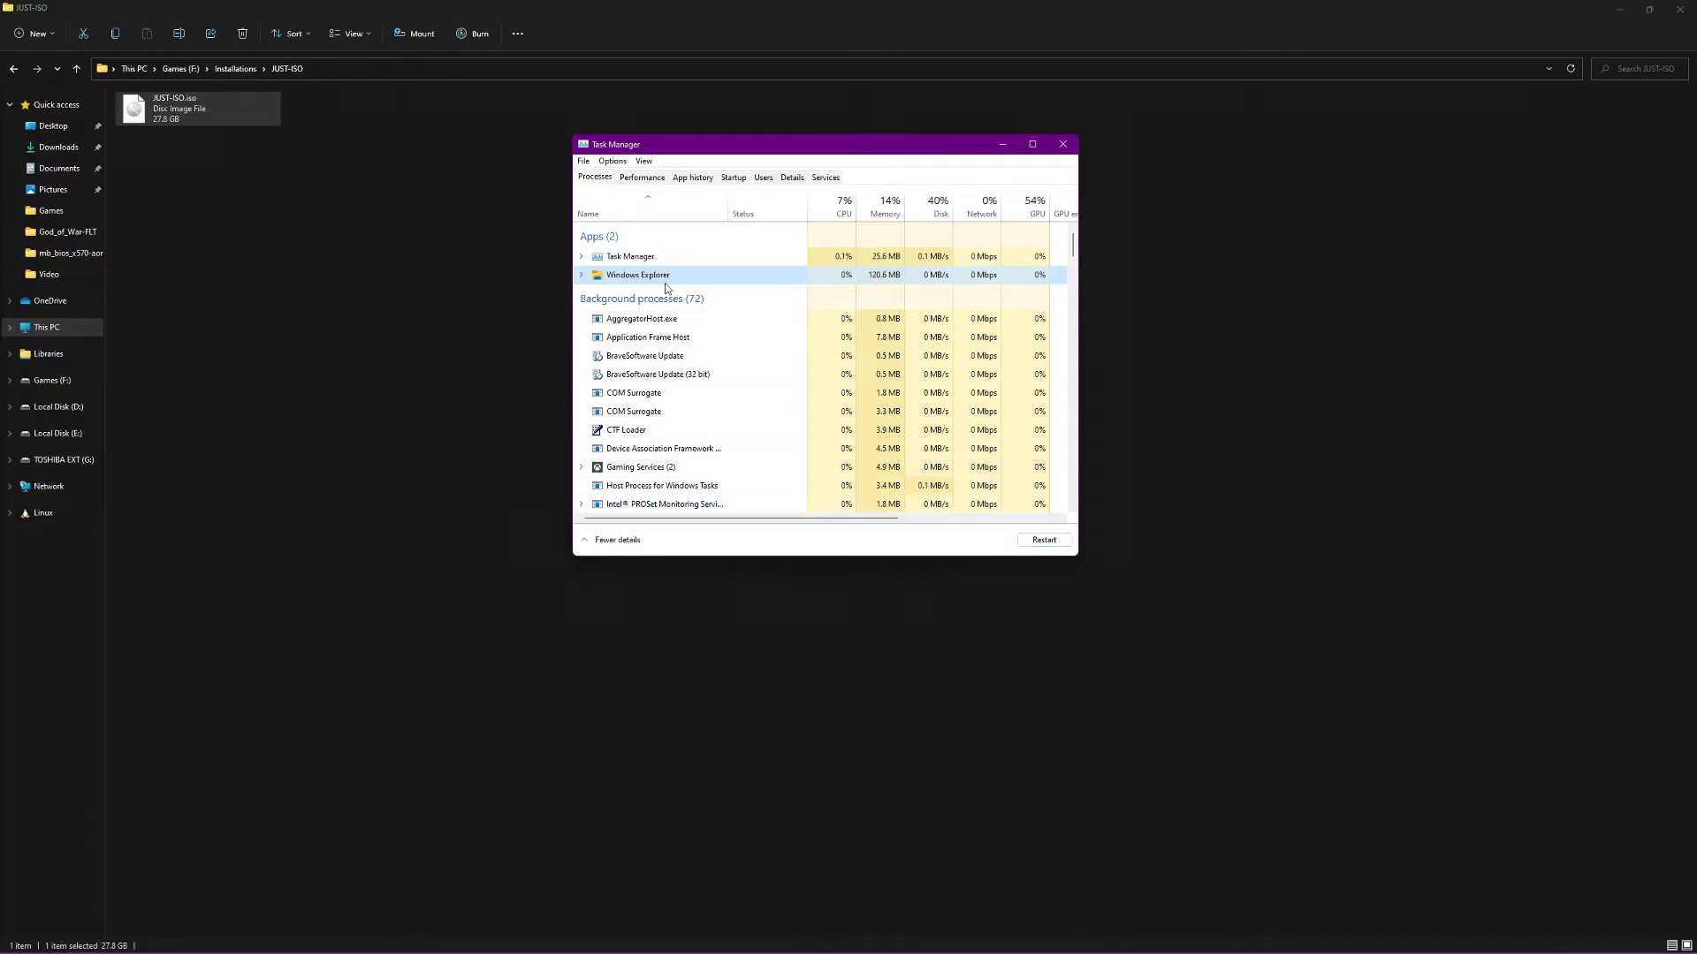
Step: Restart the Windows Explorer process from Task Manager's Processes list
{"action": "left_click", "coordinate": [1060, 539]}
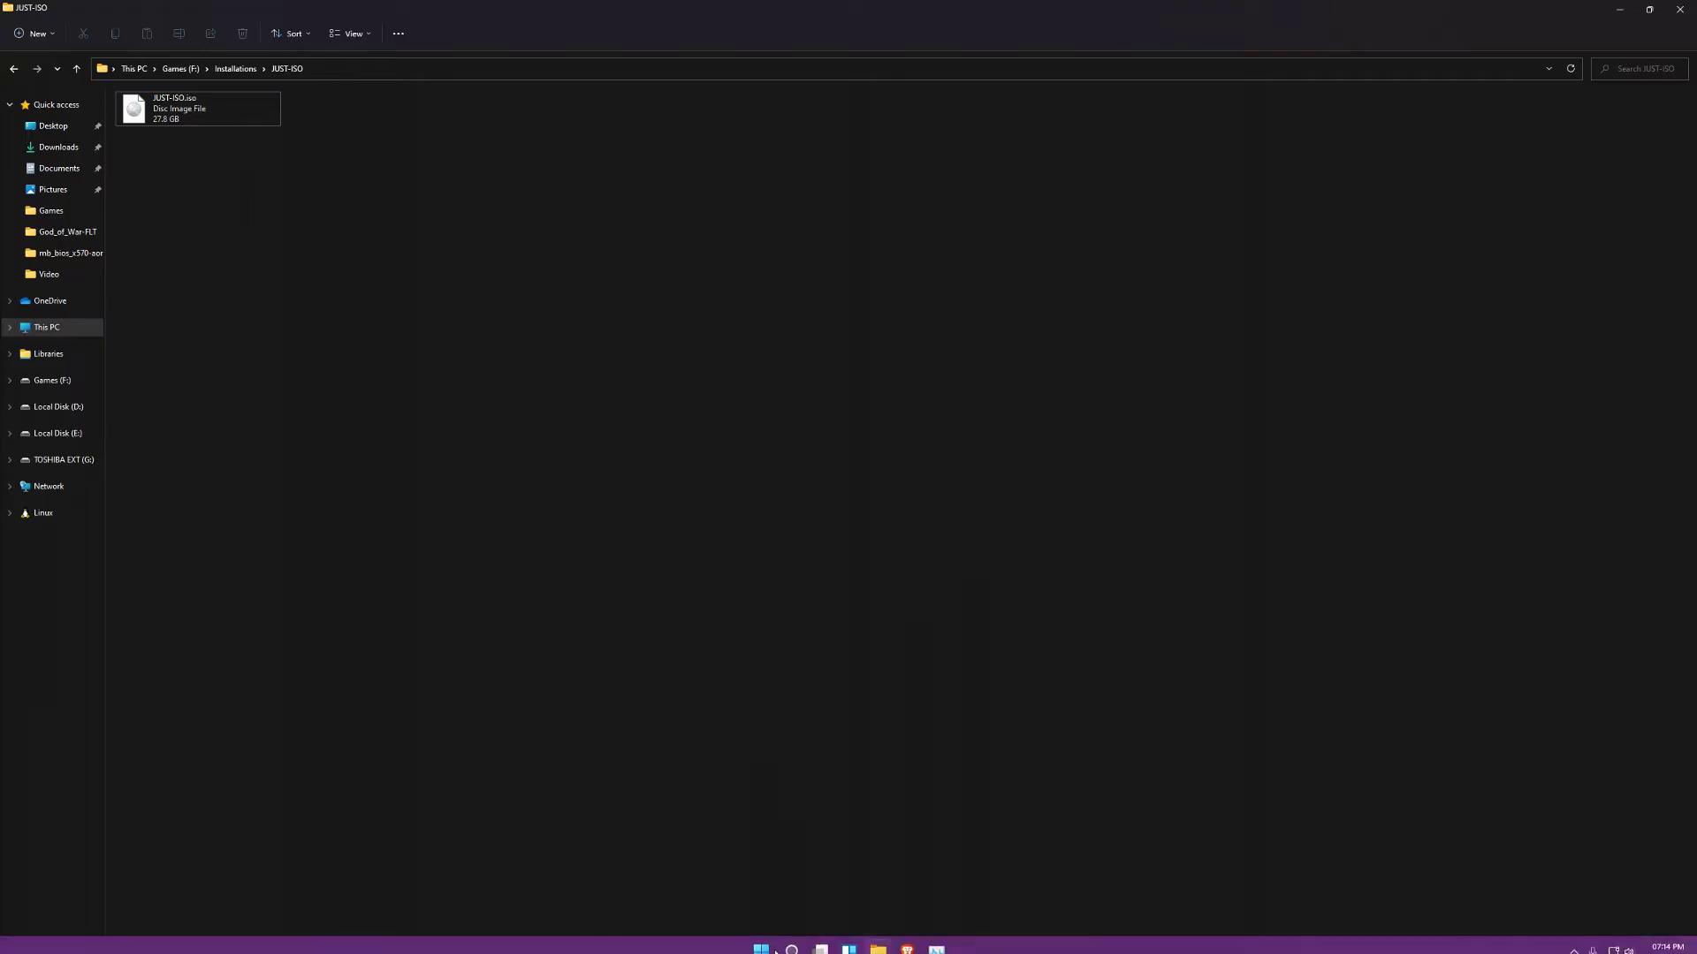
Step: Search Start for 'reputation' and launch the Reputation-based protection settings
{"action": "left_click", "coordinate": [761, 937]}
{"action": "type", "text": "r"}
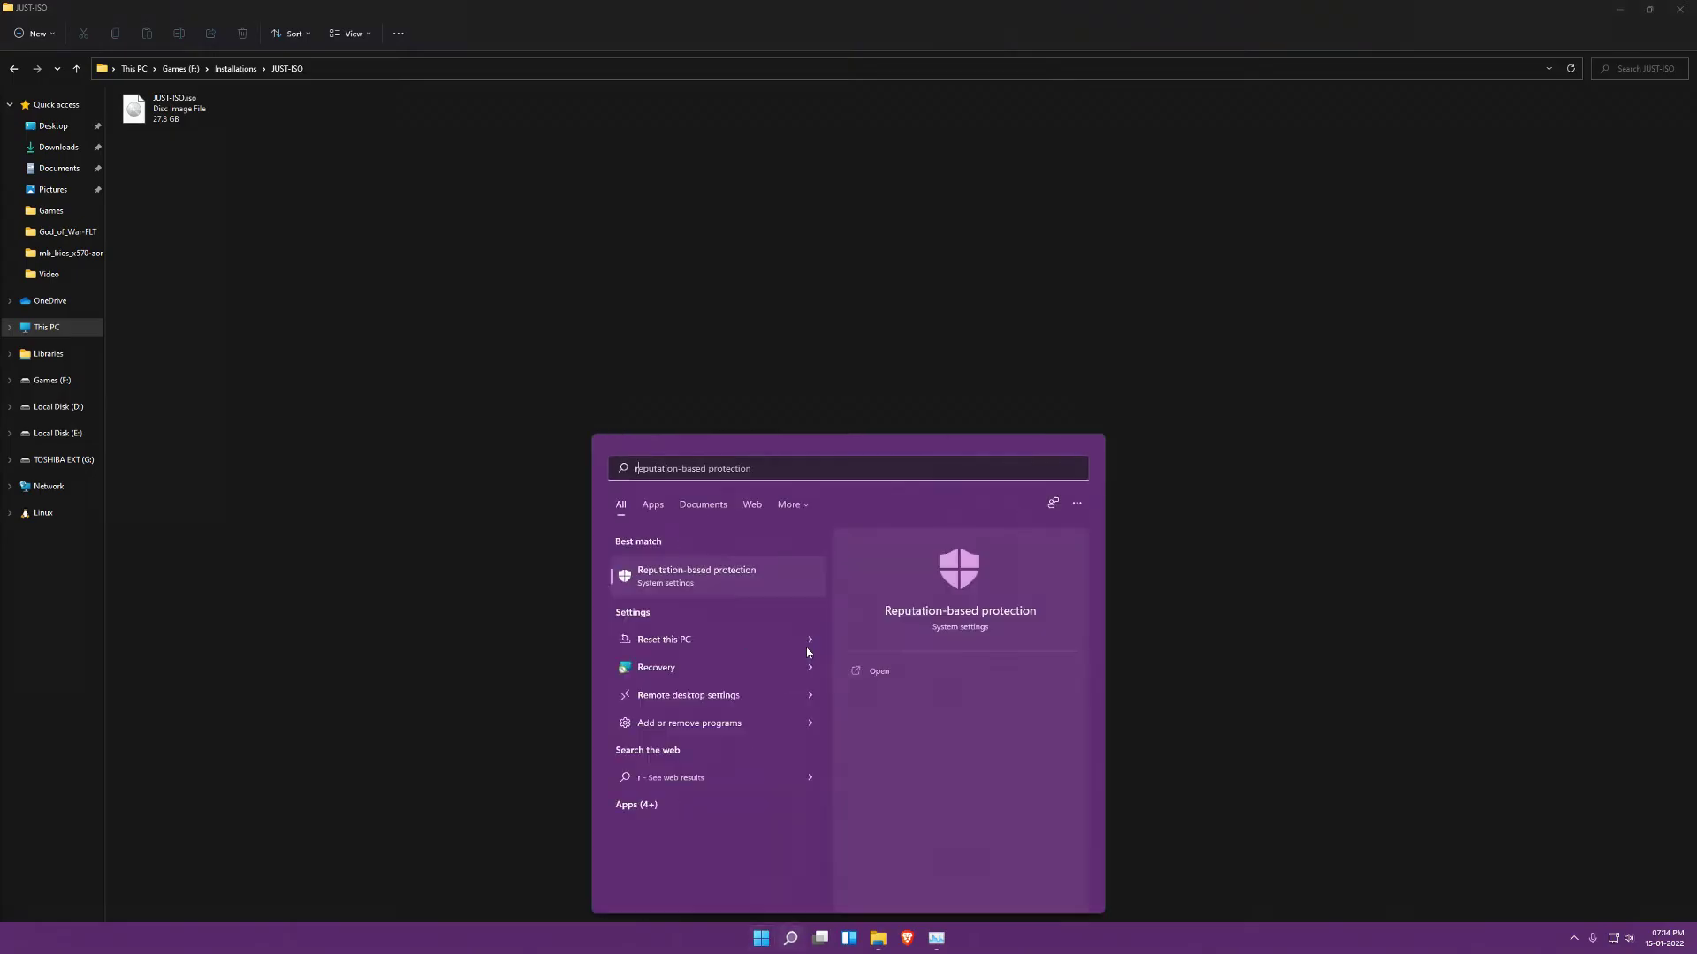
{"action": "type", "text": "eput"}
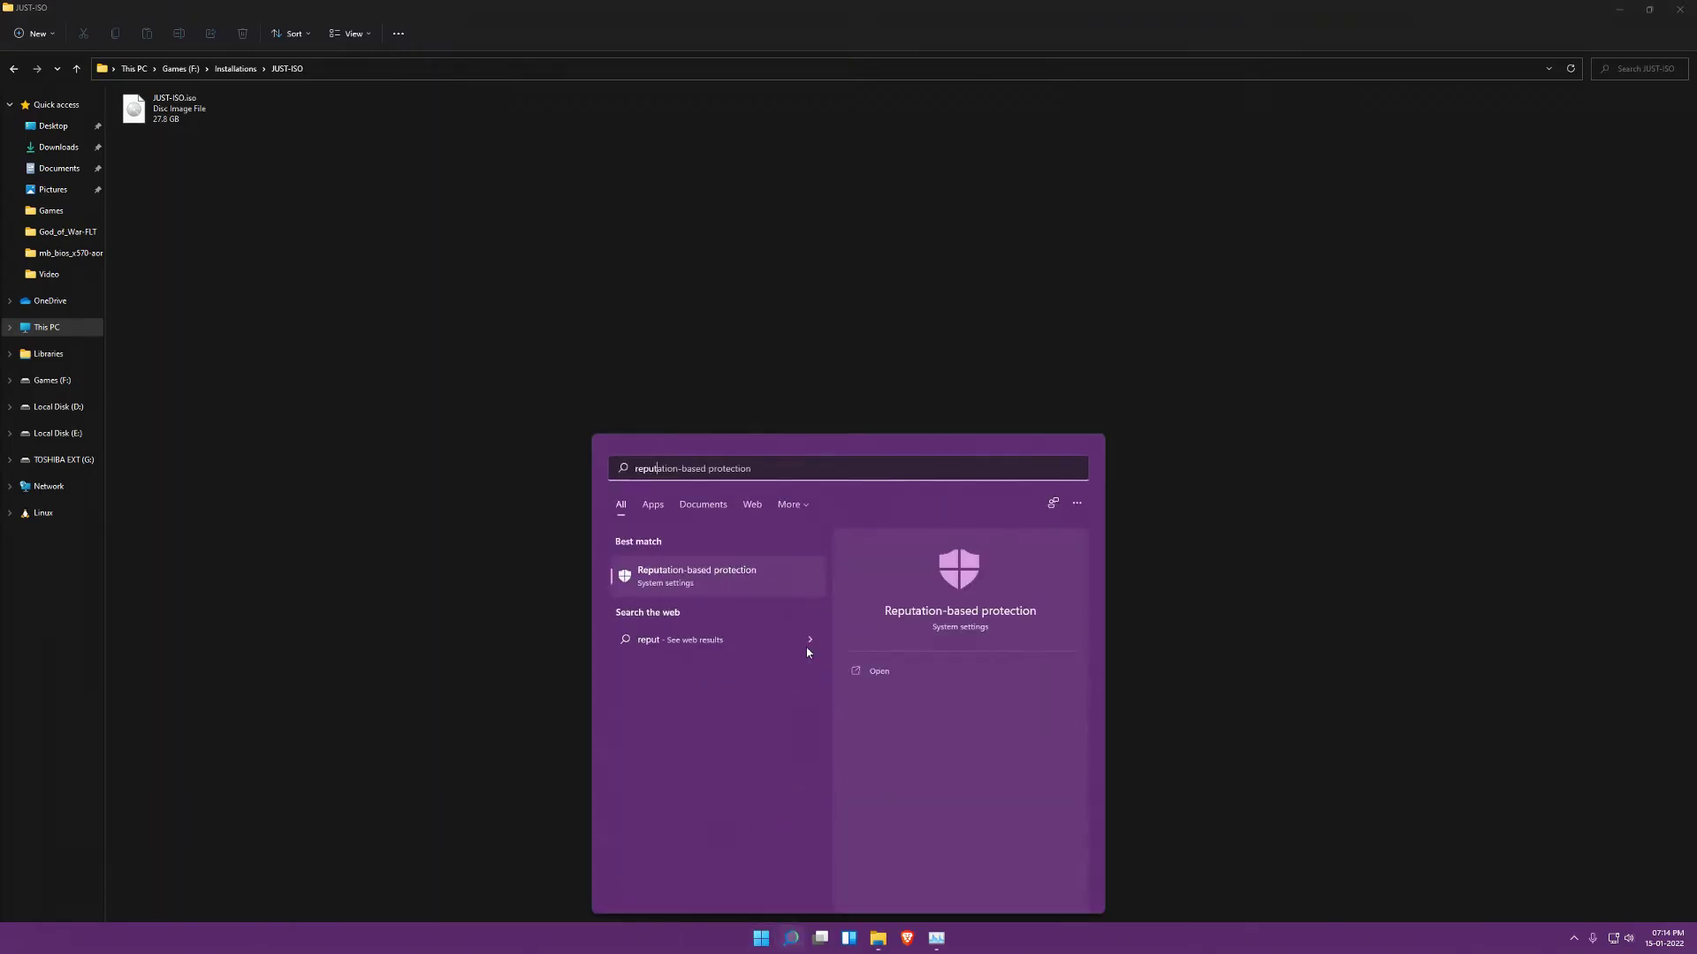
{"action": "type", "text": "a"}
{"action": "left_click", "coordinate": [691, 585]}
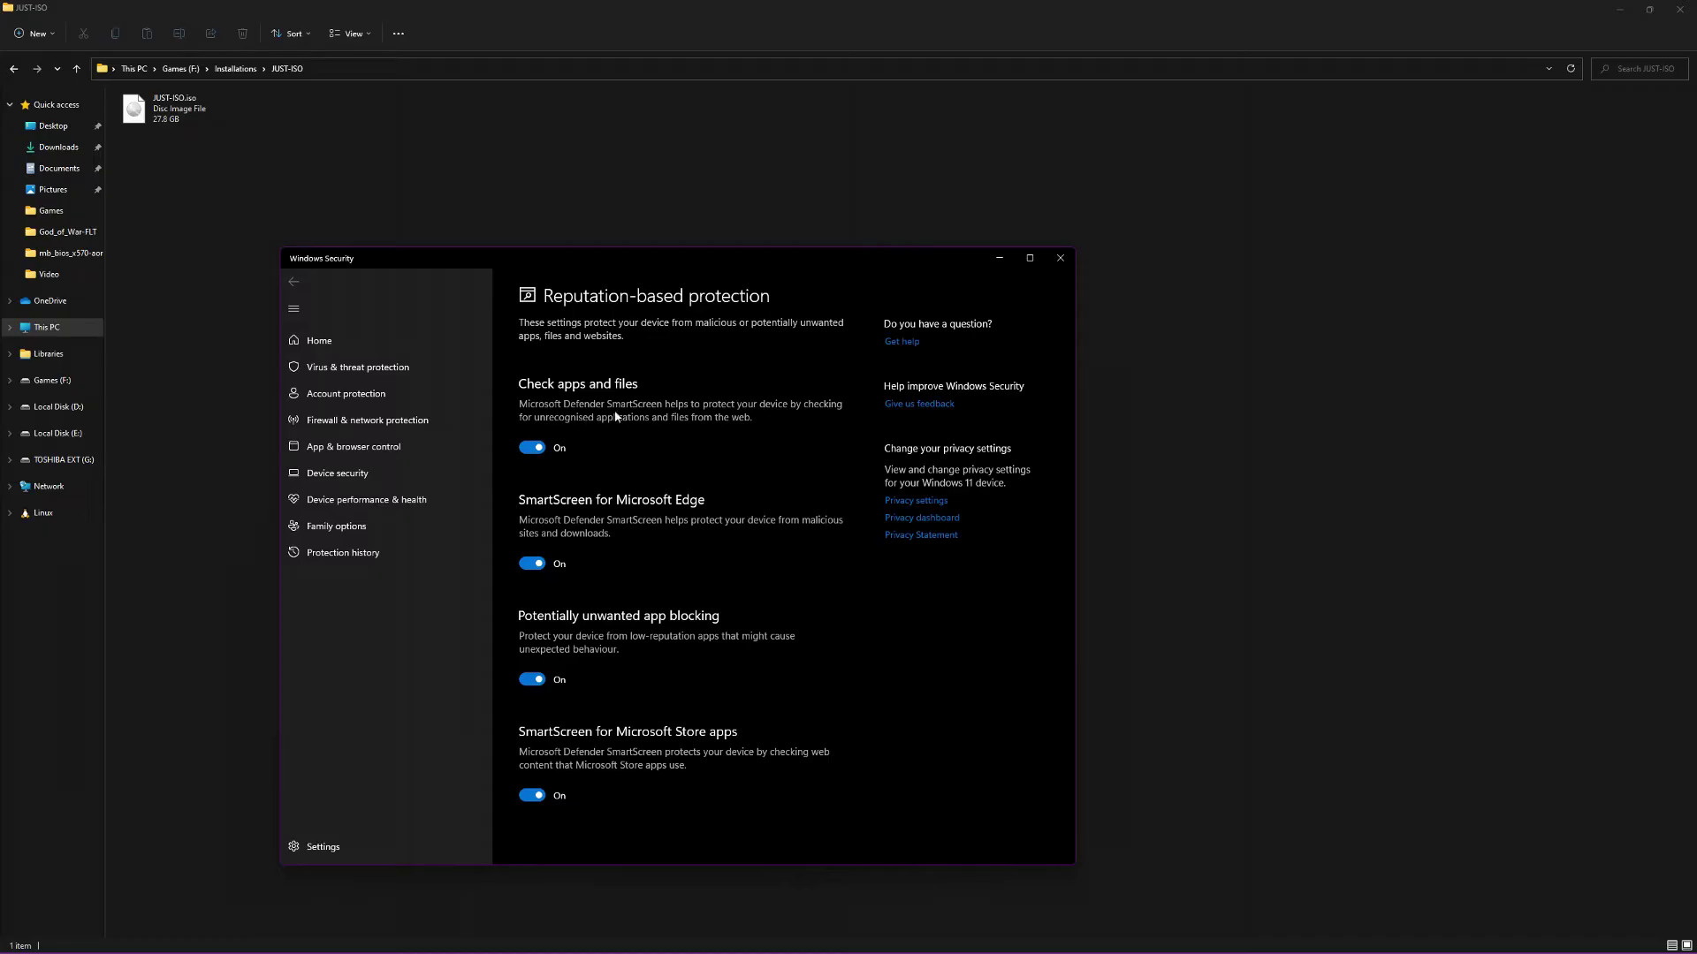
Step: Switch off Check apps and files, approving UAC, and Potentially unwanted app blocking
{"action": "left_click", "coordinate": [532, 447]}
{"action": "left_click", "coordinate": [781, 568]}
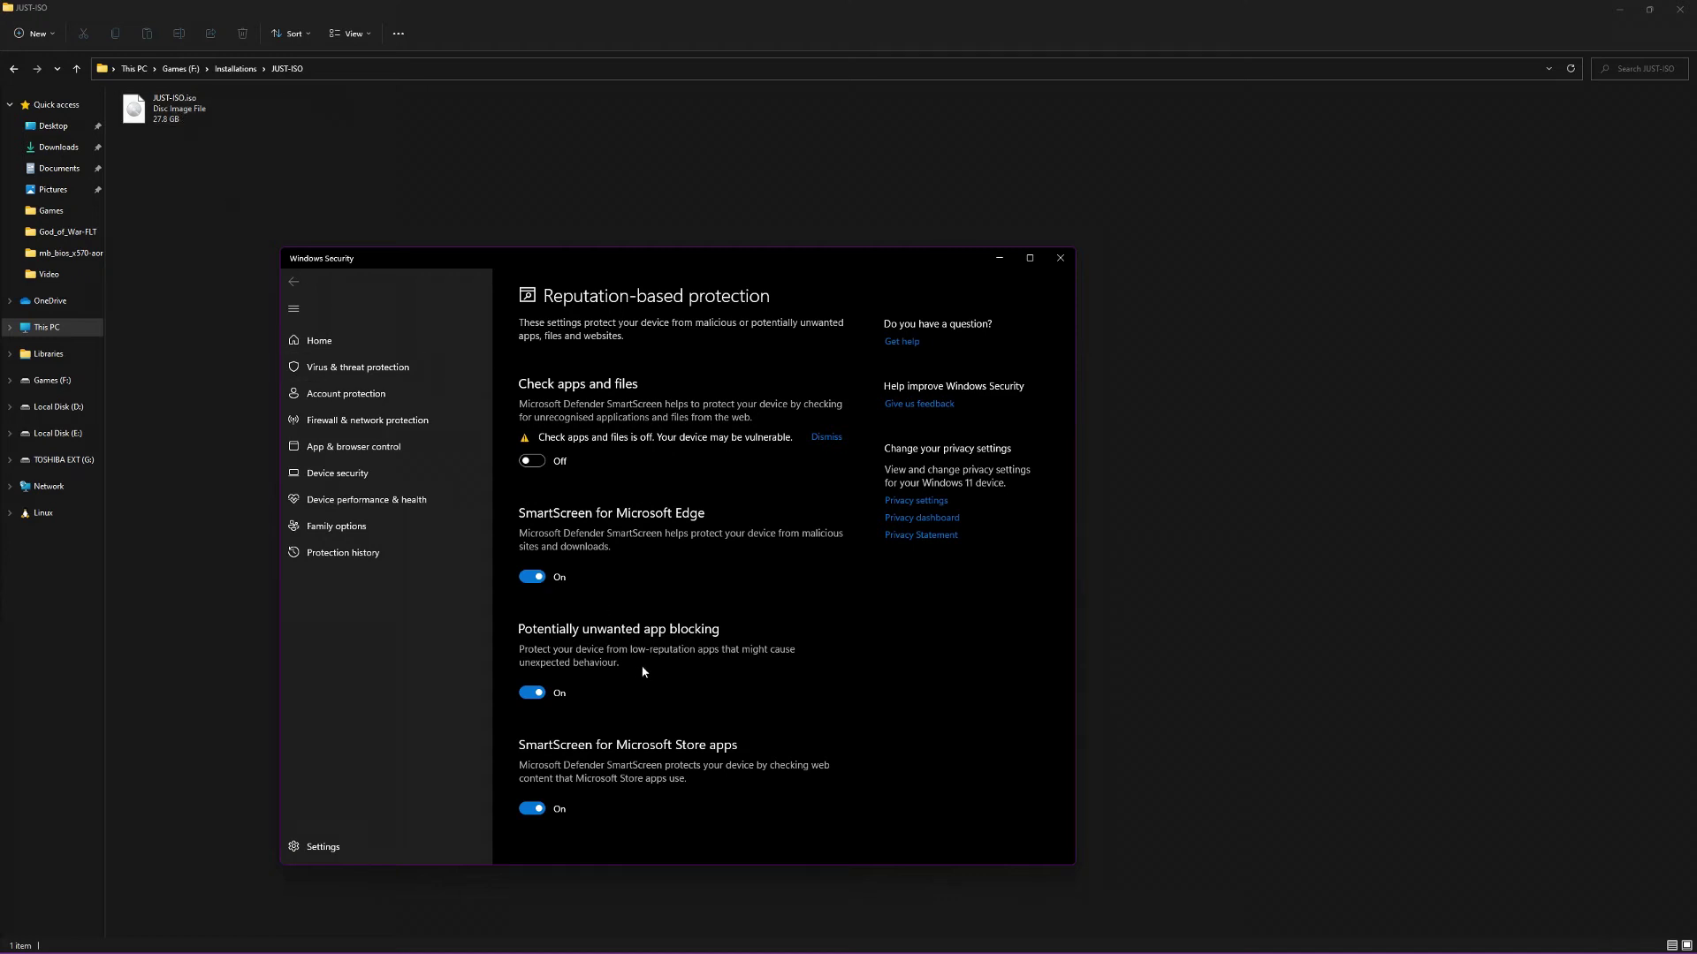
{"action": "left_click", "coordinate": [533, 694]}
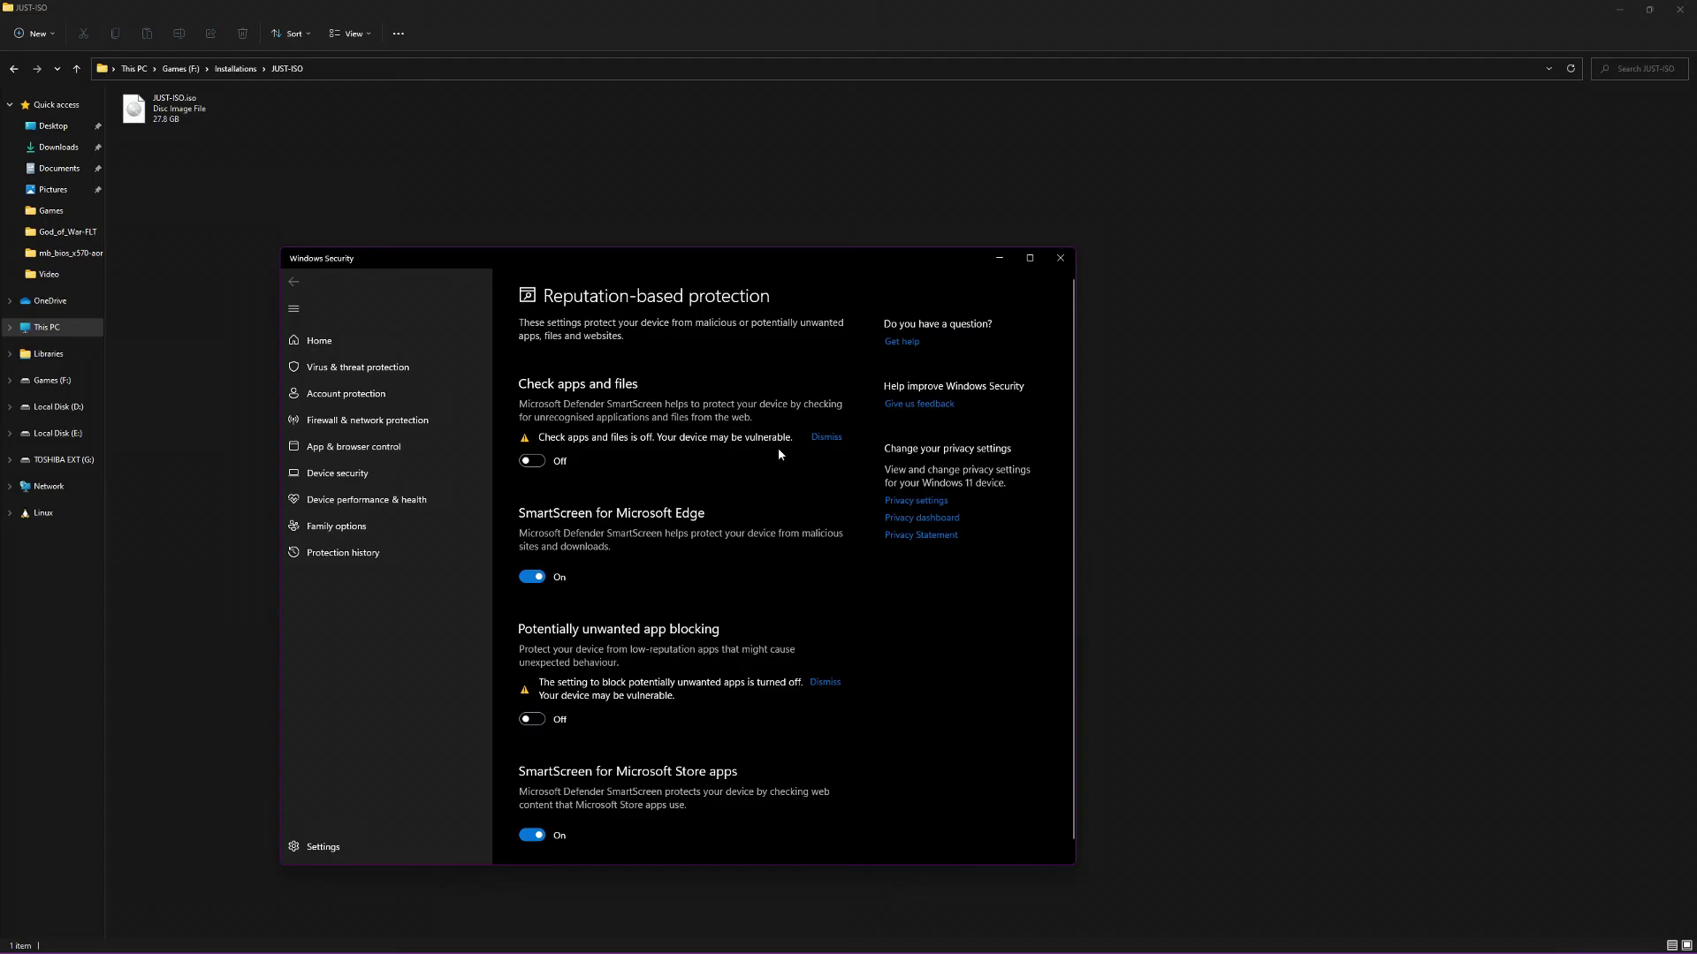
{"action": "mouse_move", "coordinate": [849, 938]}
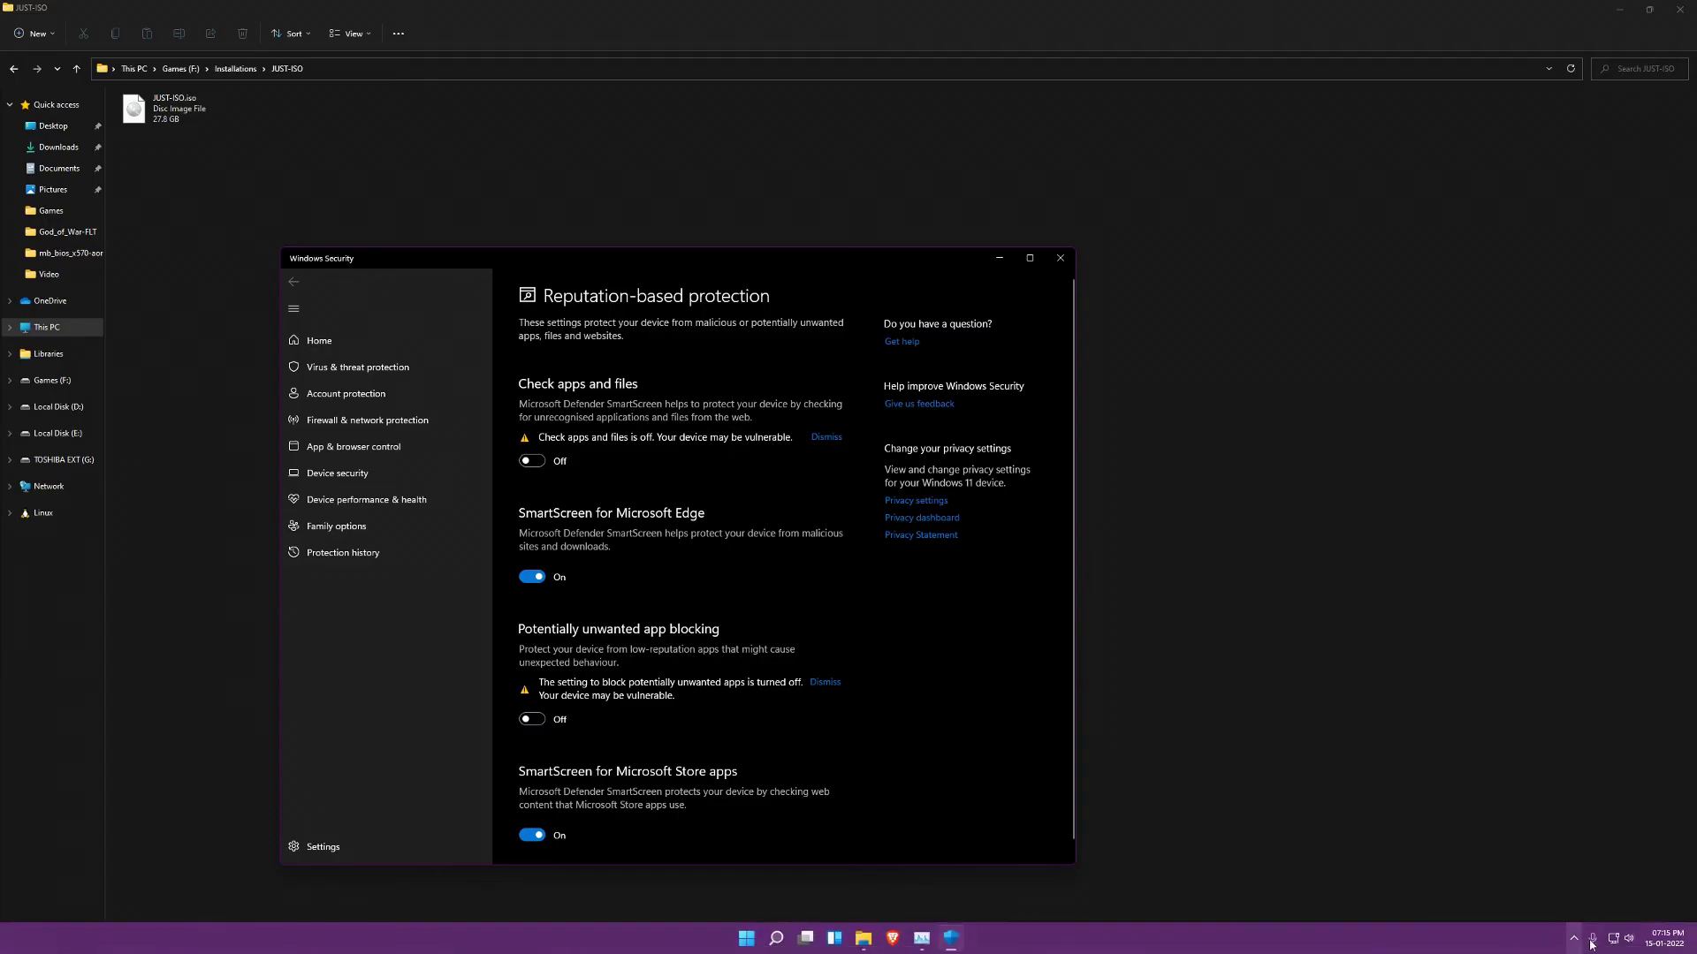
{"action": "left_click", "coordinate": [1590, 936]}
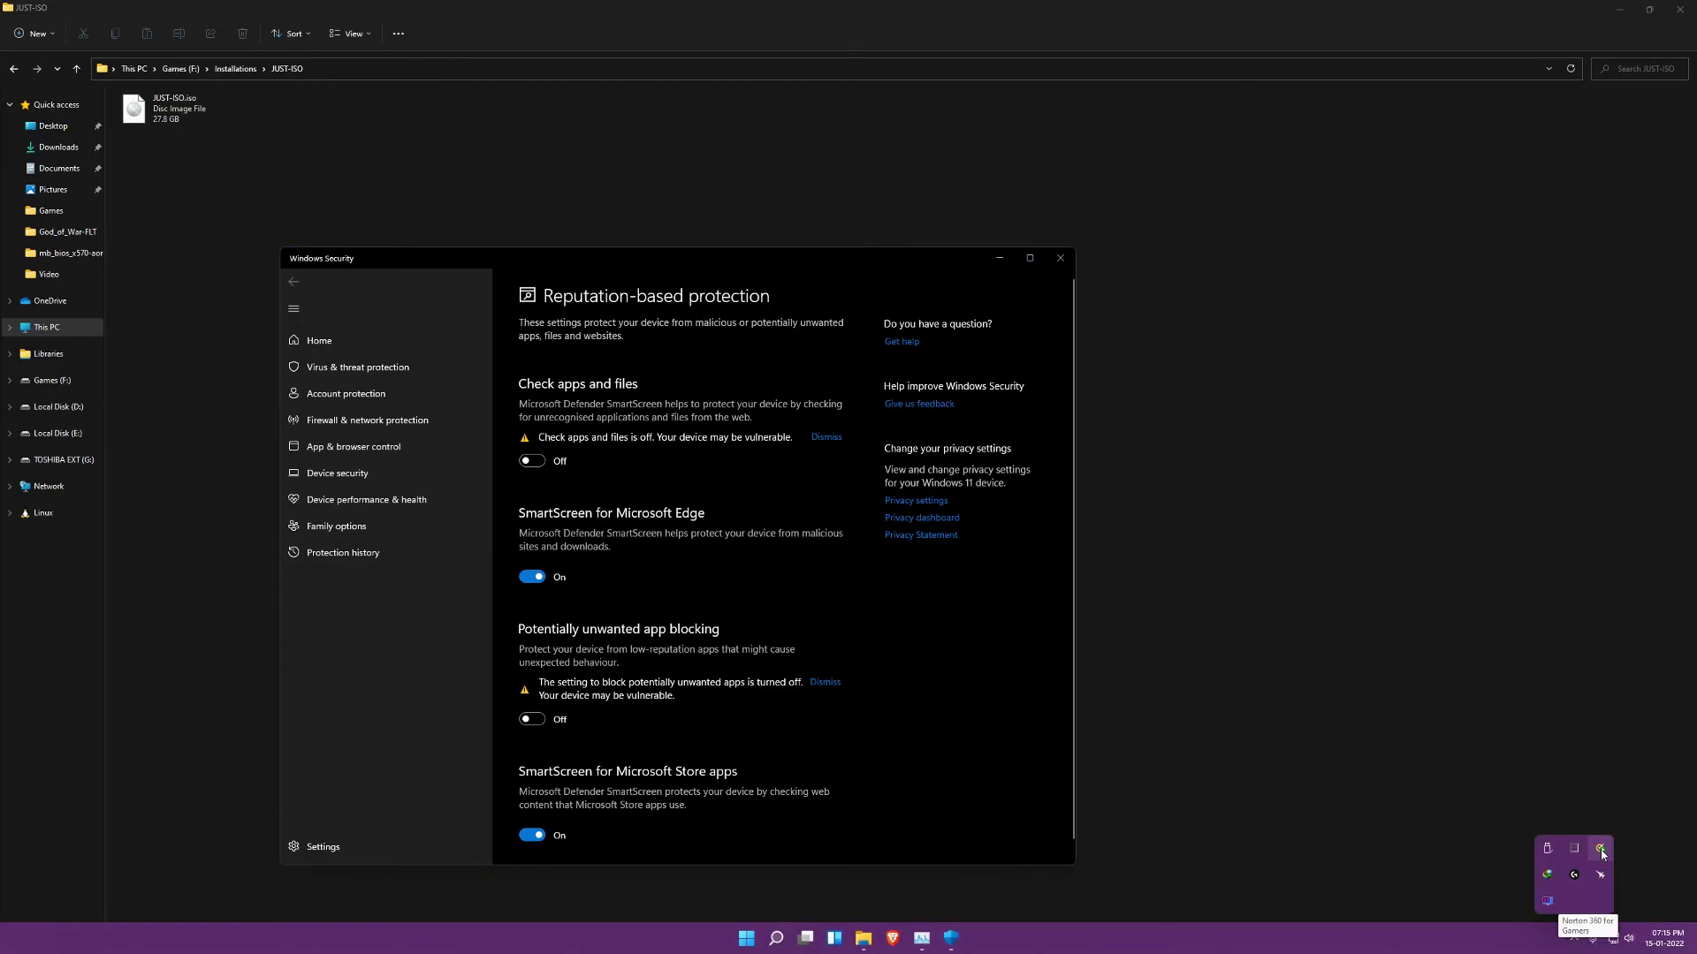
Step: Return to Windows Security from the tray icons and close its window
{"action": "left_click", "coordinate": [691, 473]}
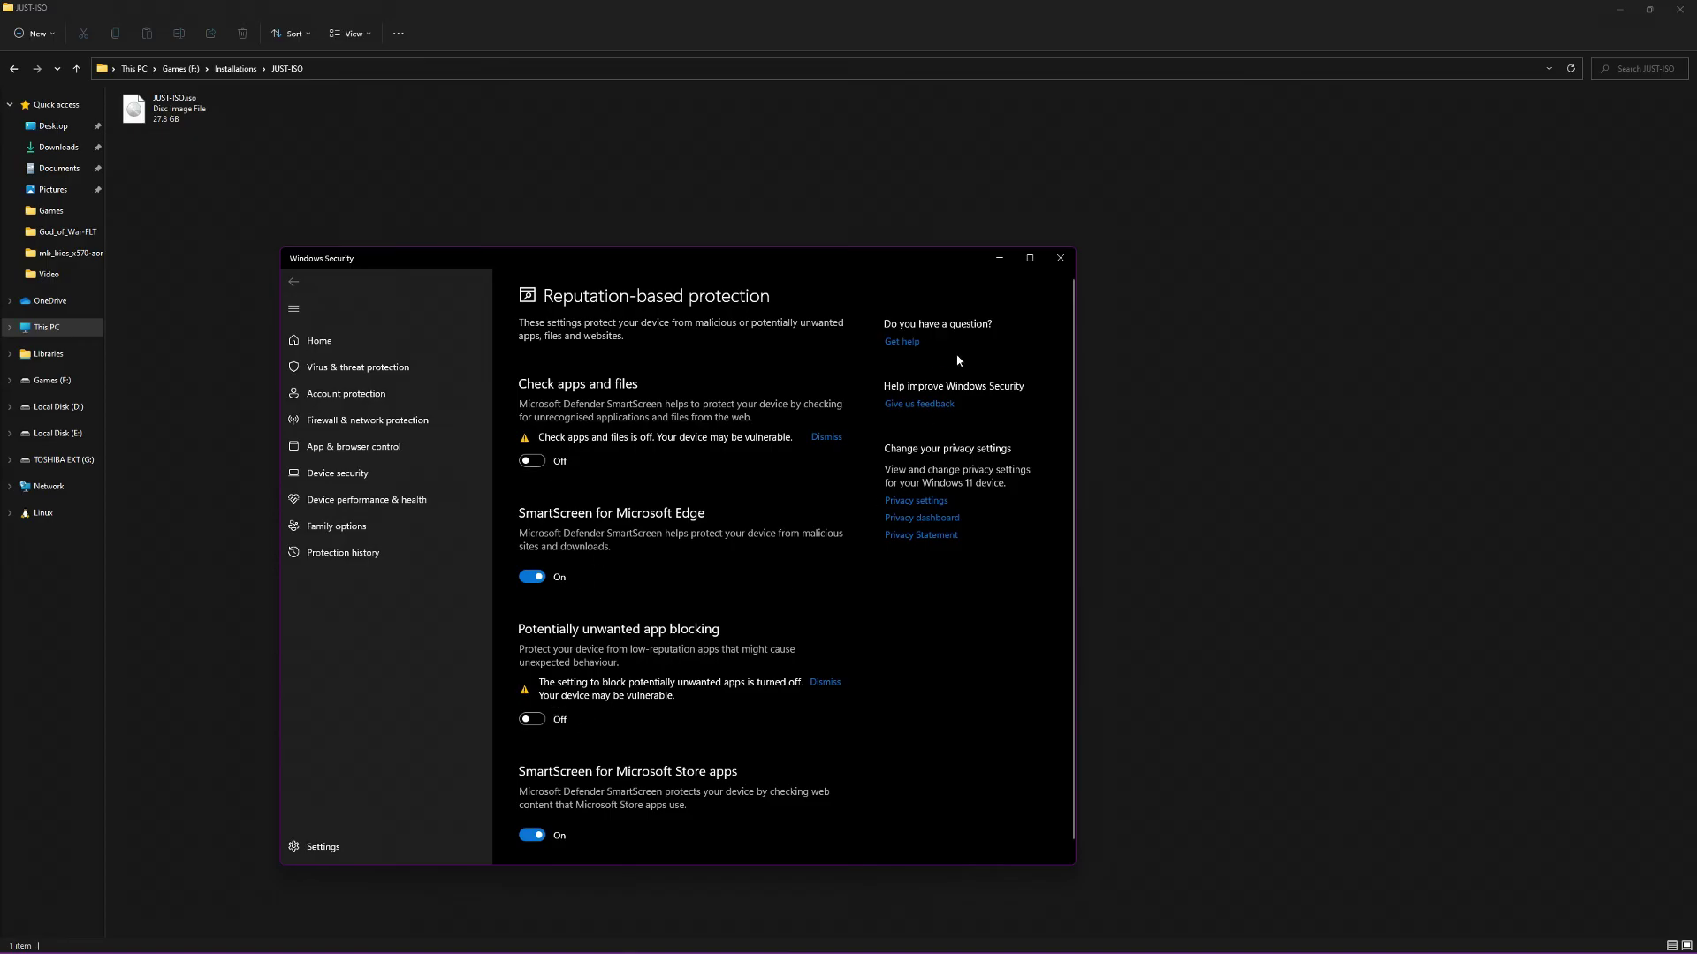
{"action": "left_click", "coordinate": [1060, 257]}
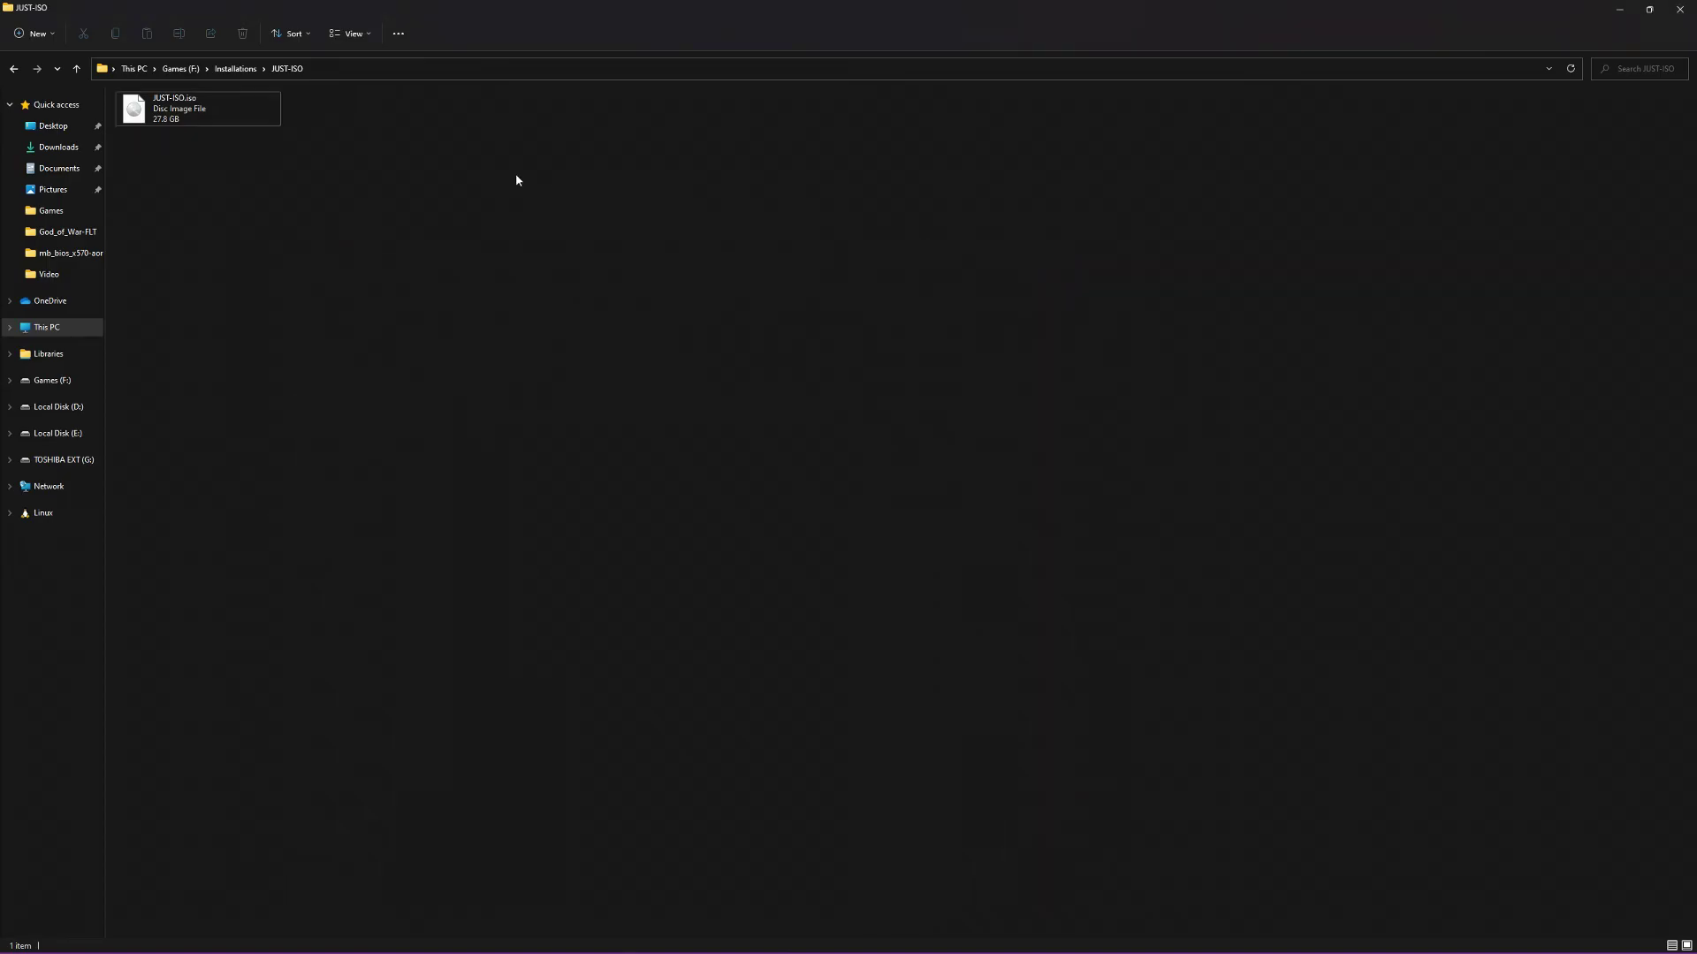
Step: Reopen JUST-ISO.iso and accept the Open File security warning
{"action": "double_click", "coordinate": [235, 118]}
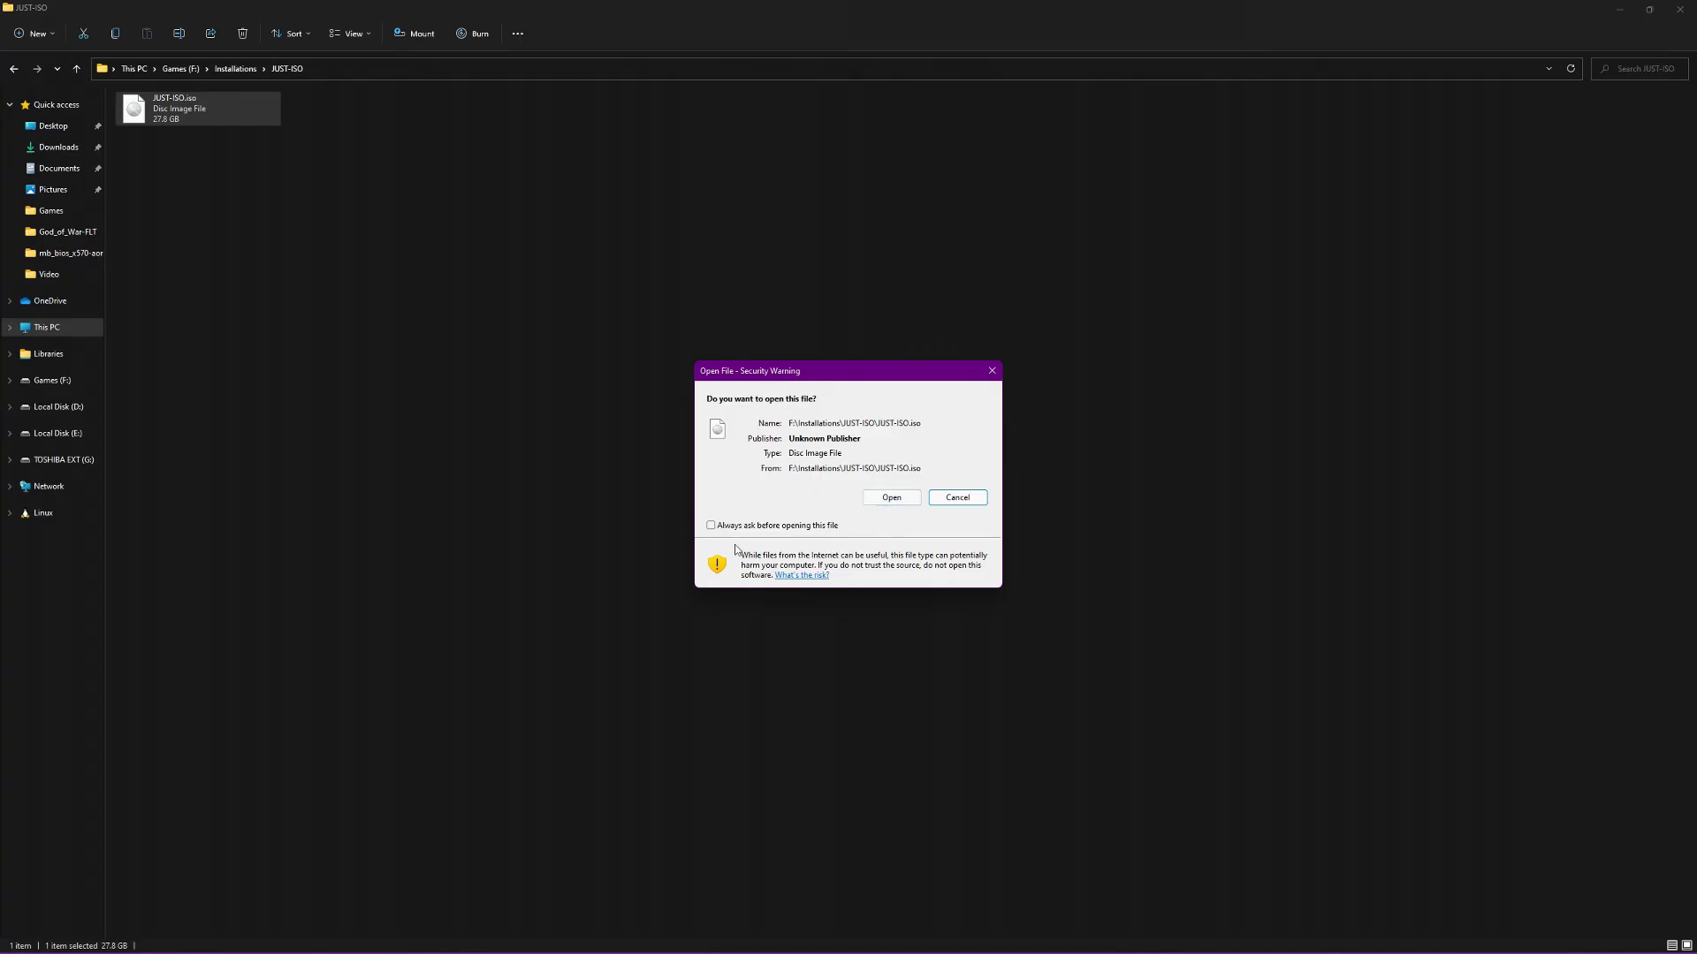
{"action": "left_click", "coordinate": [891, 497]}
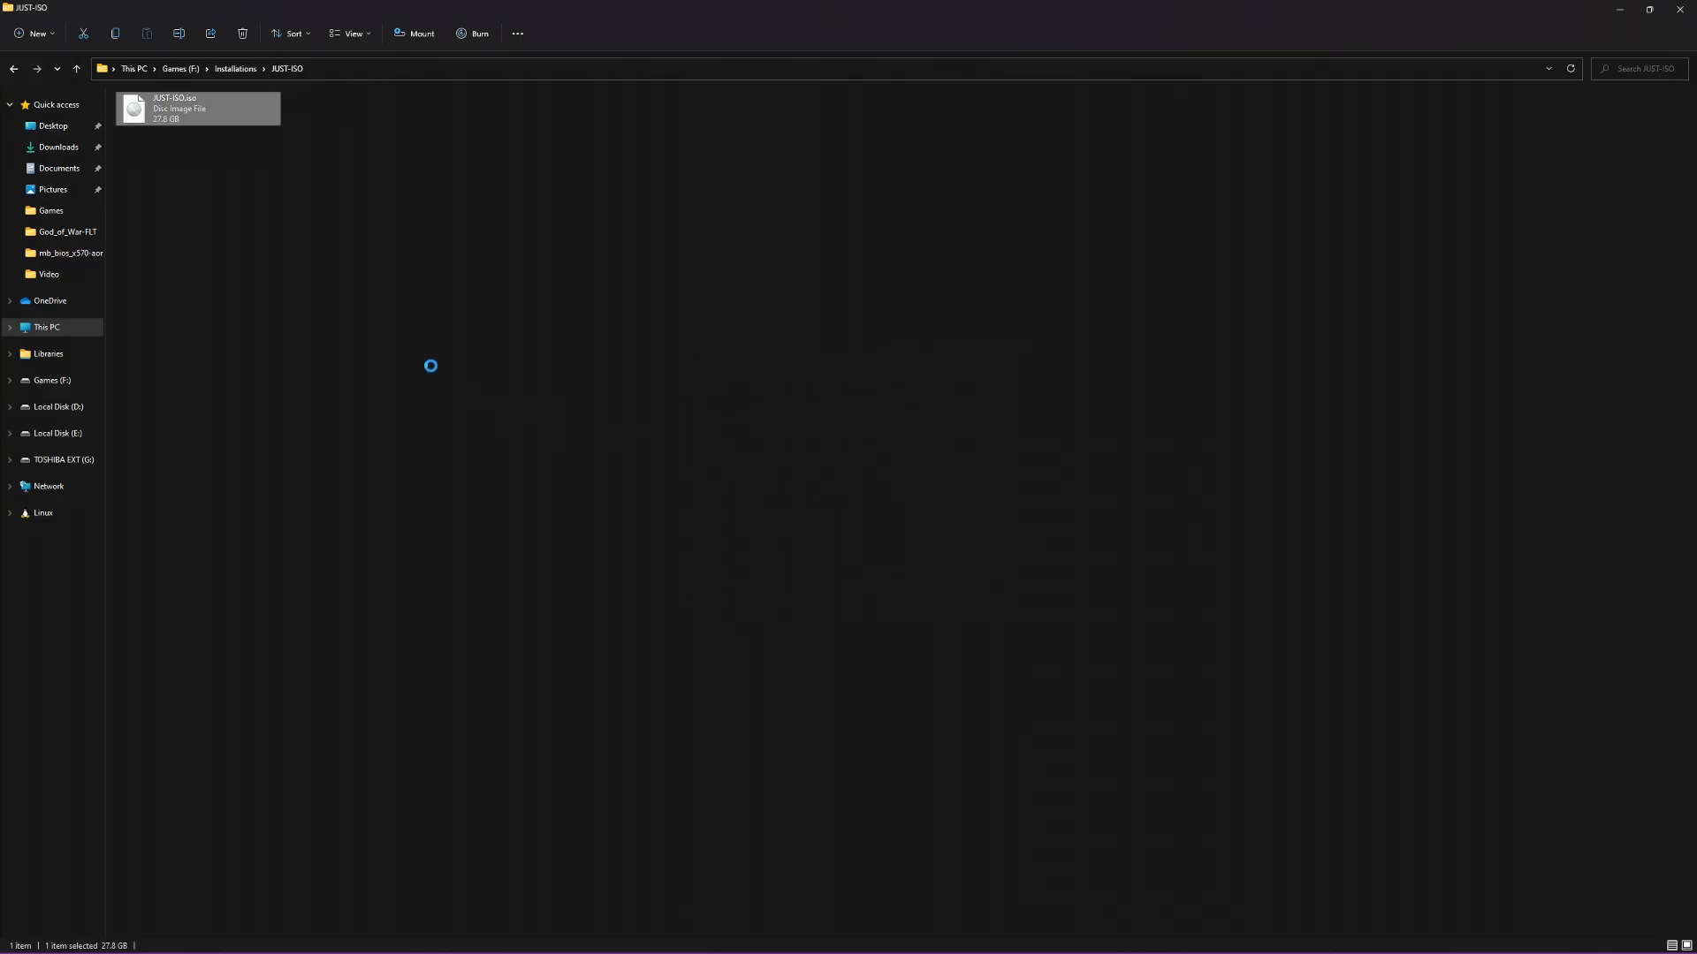